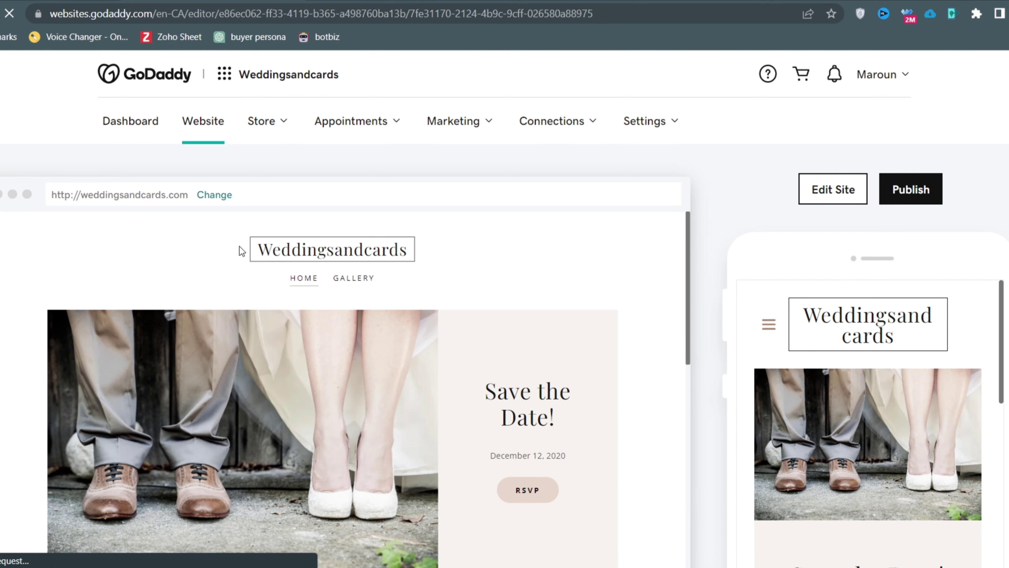
- Open the wedding website for editing and look over its theme options
scroll(339, 336, "down", 10)
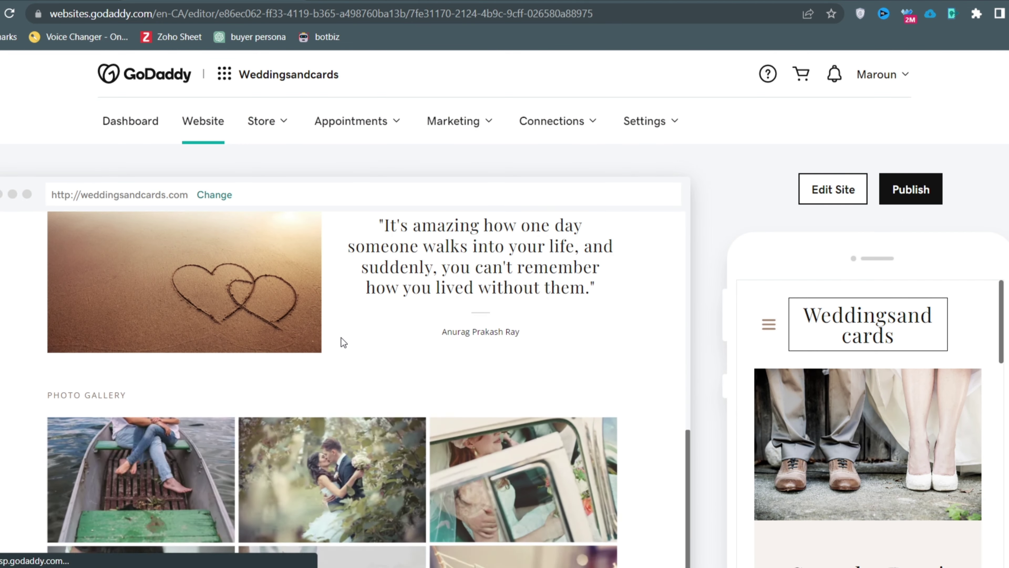
scroll(342, 344, "down", 6)
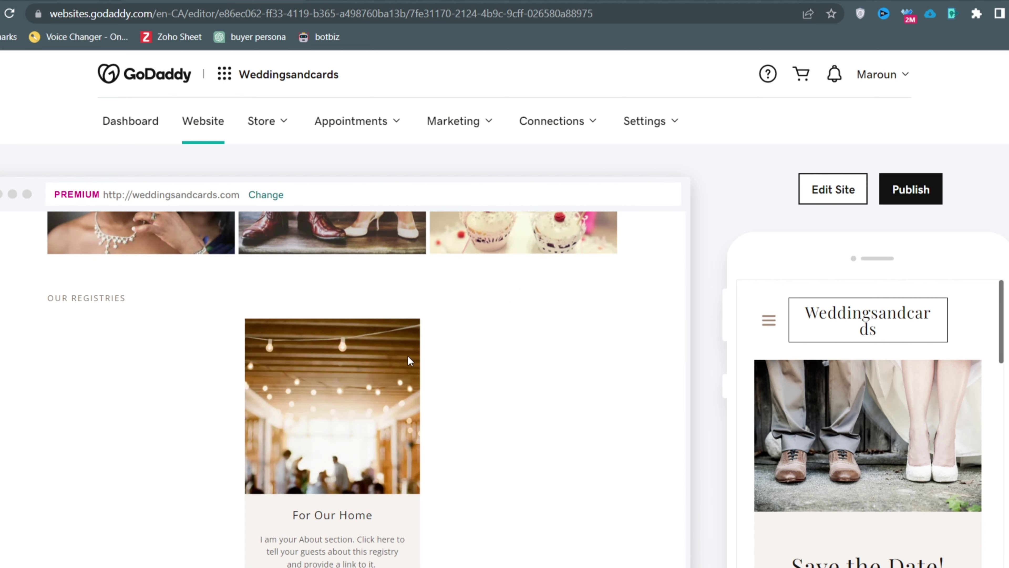
scroll(409, 359, "down", 3)
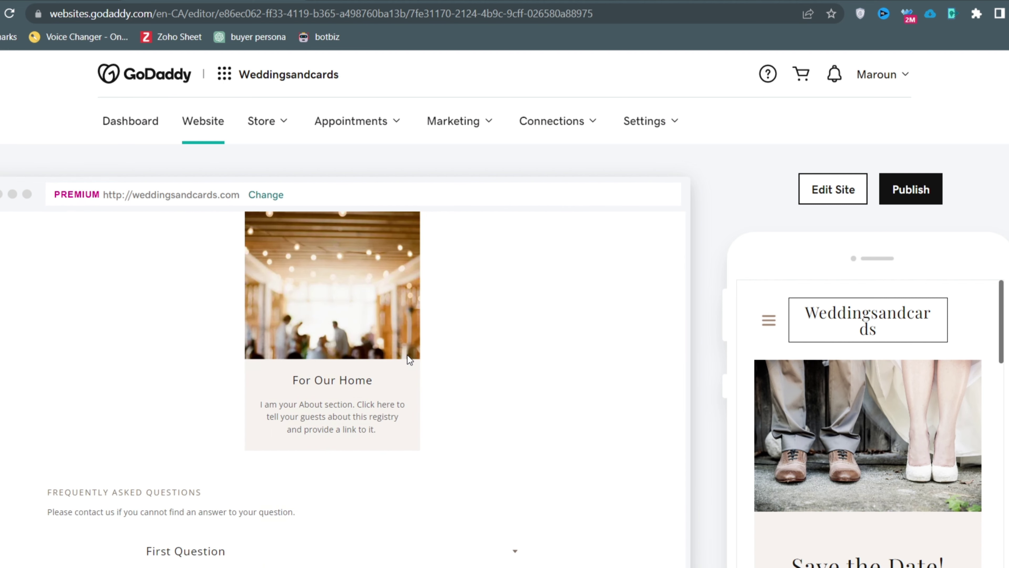
scroll(410, 360, "up", 10)
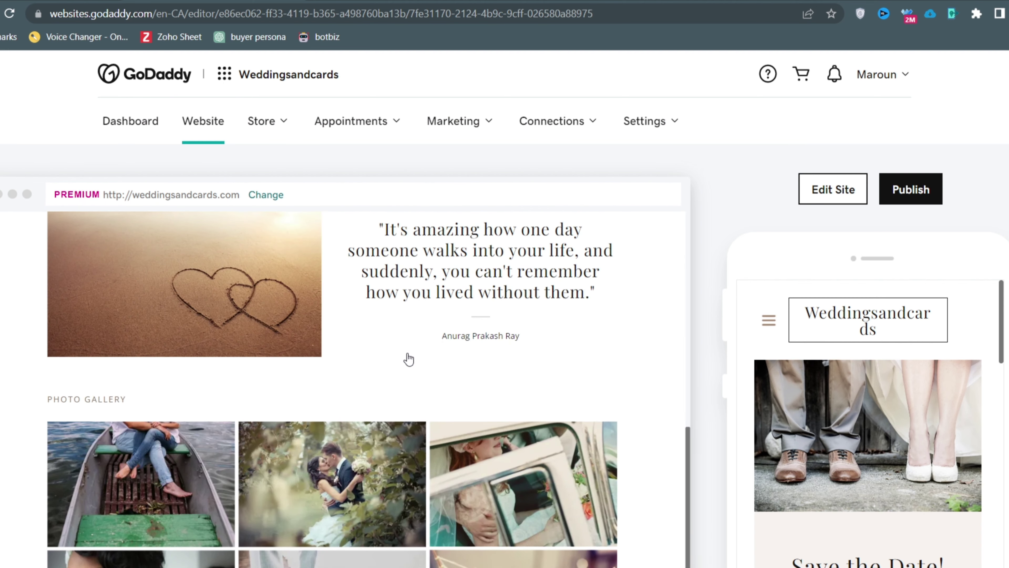
scroll(408, 359, "up", 10)
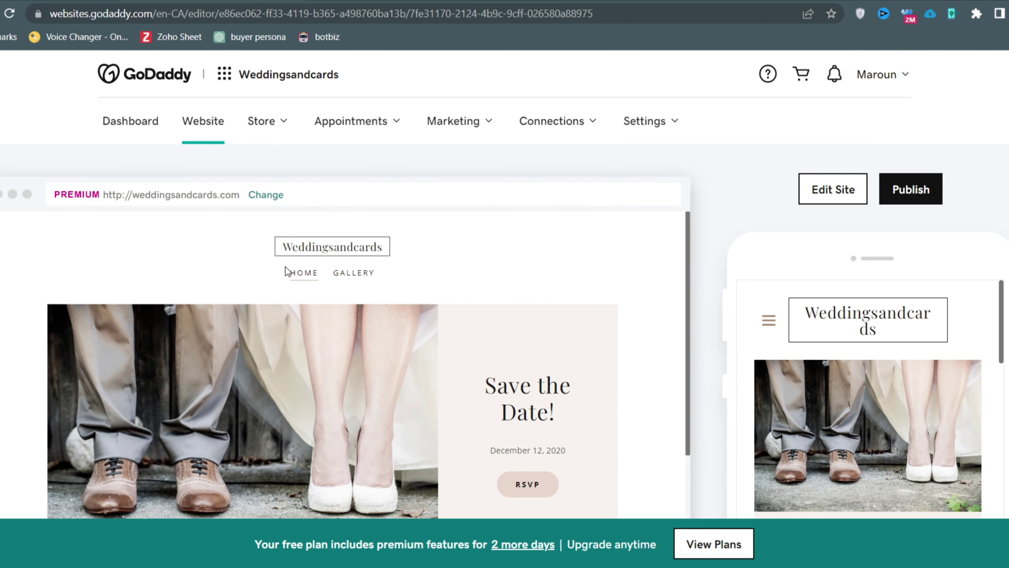
left_click(837, 192)
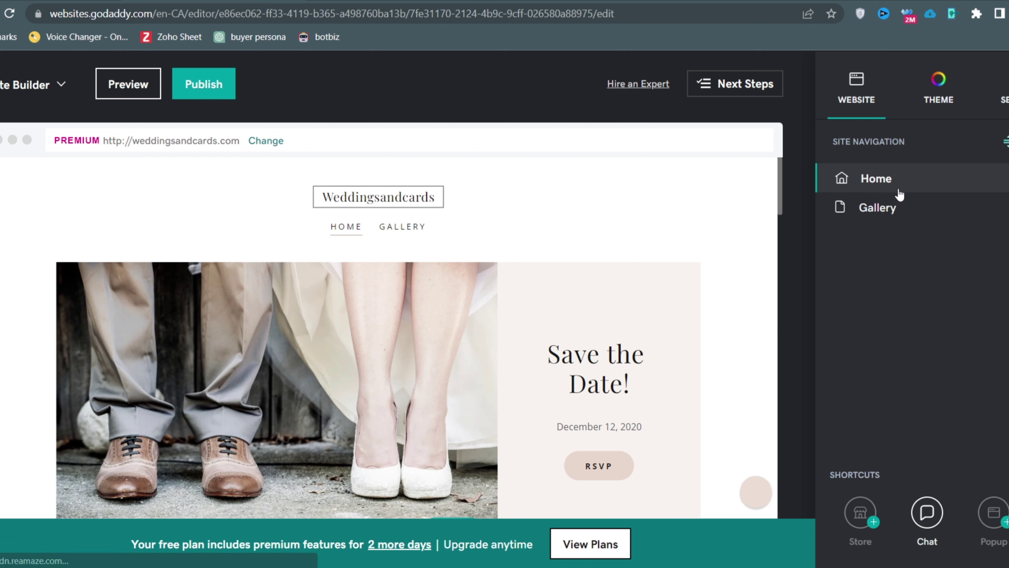
left_click(945, 96)
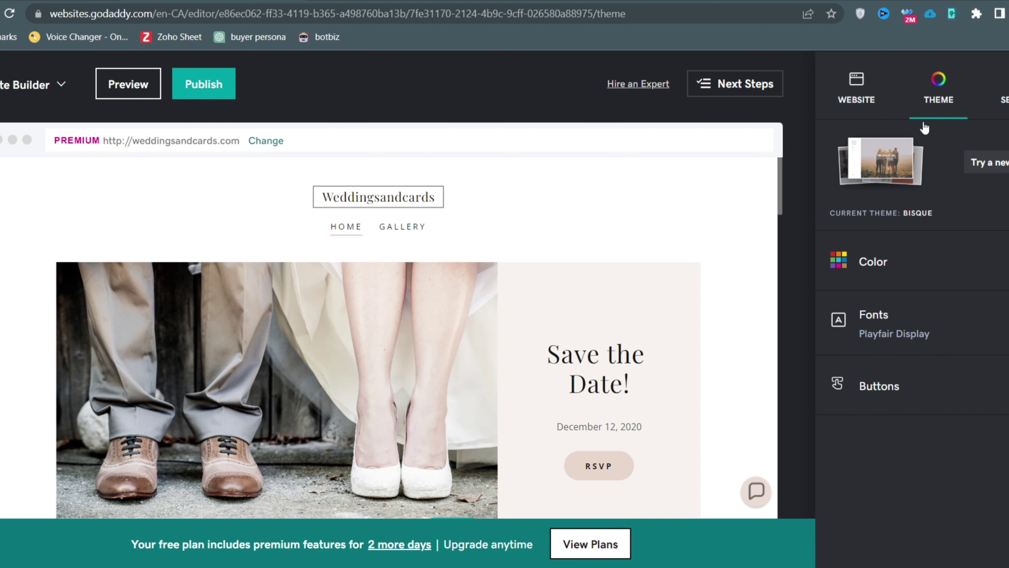
left_click(859, 94)
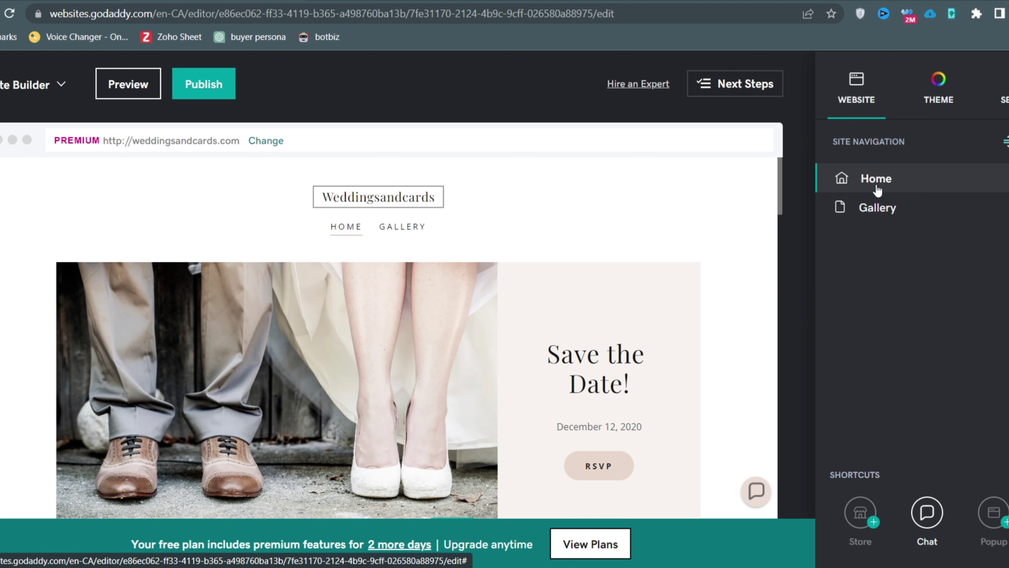
- Rename the Home page as "Wedding"
left_click(1005, 178)
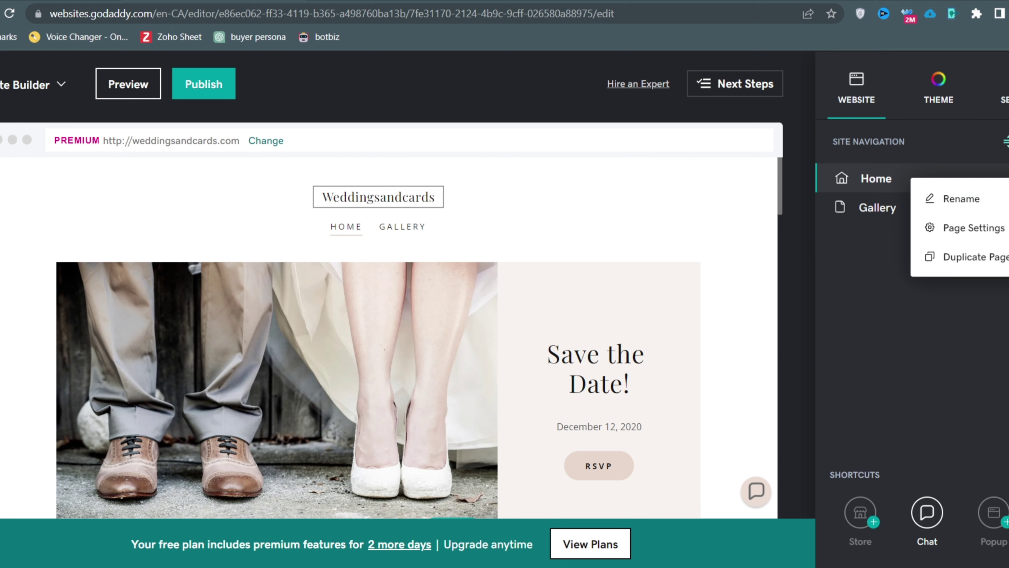
left_click(960, 200)
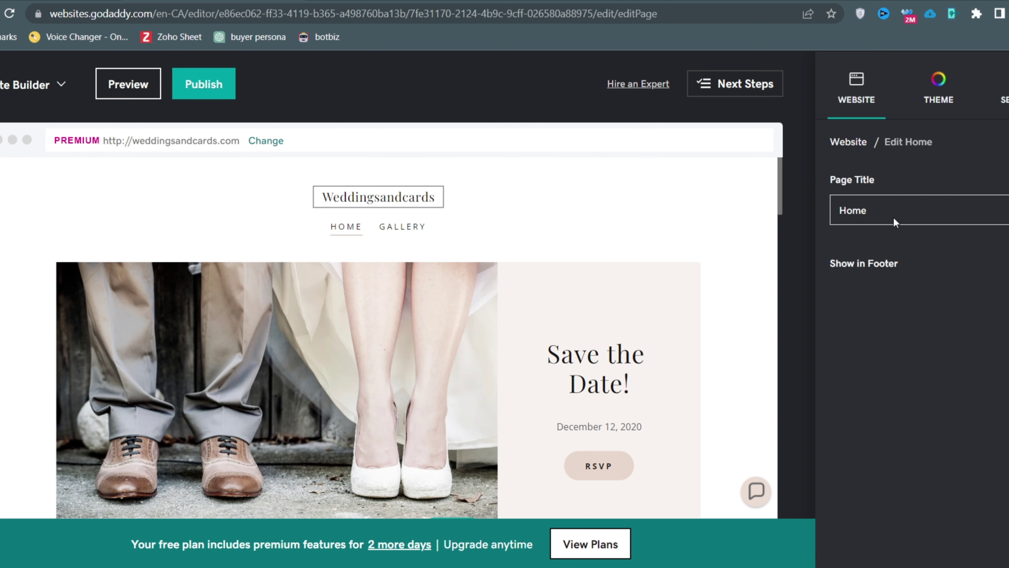
double_click(862, 213)
type("Wedding")
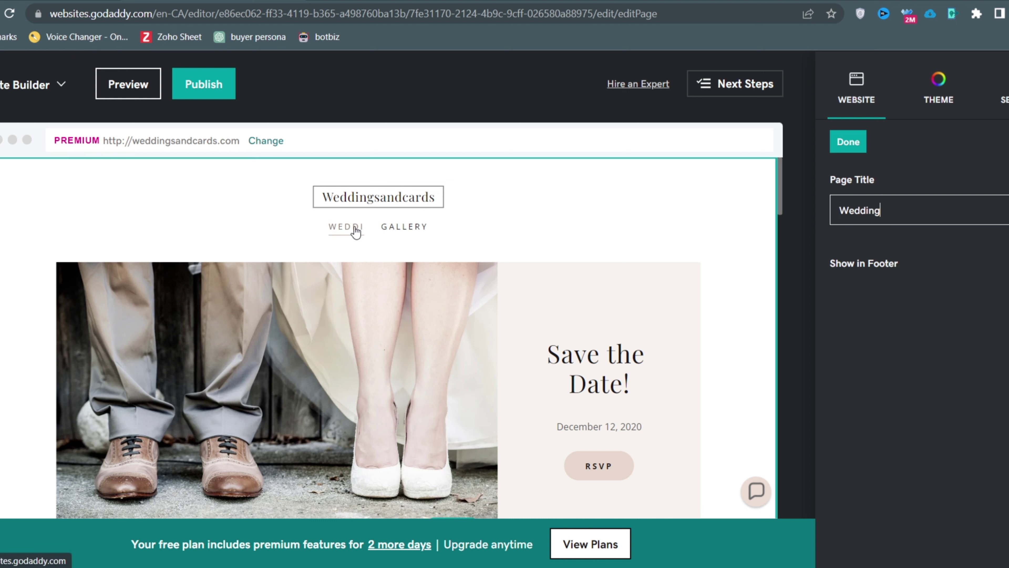
left_click(854, 142)
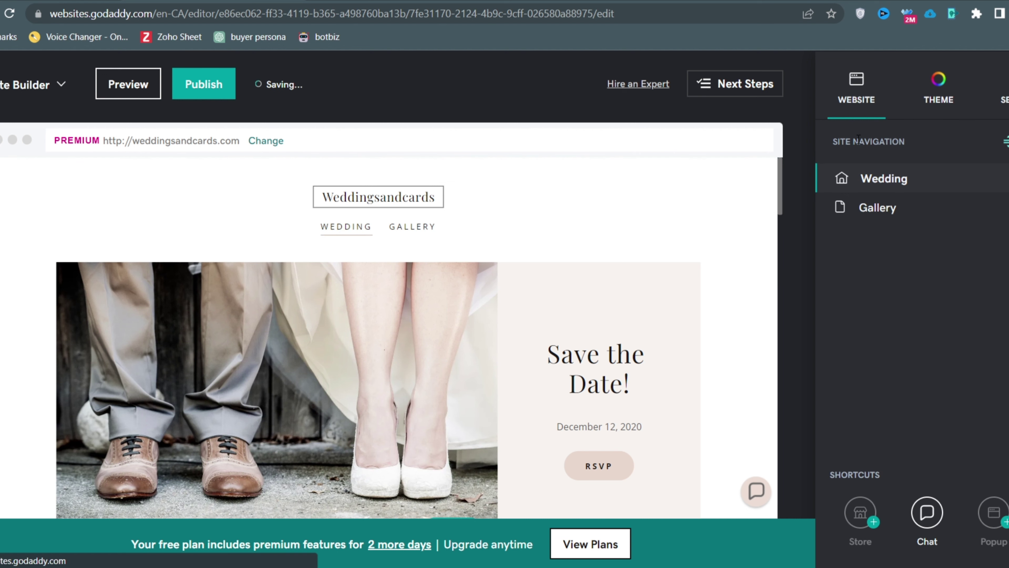
- Switch to the Gallery page and open its About Us section title for editing
left_click(878, 218)
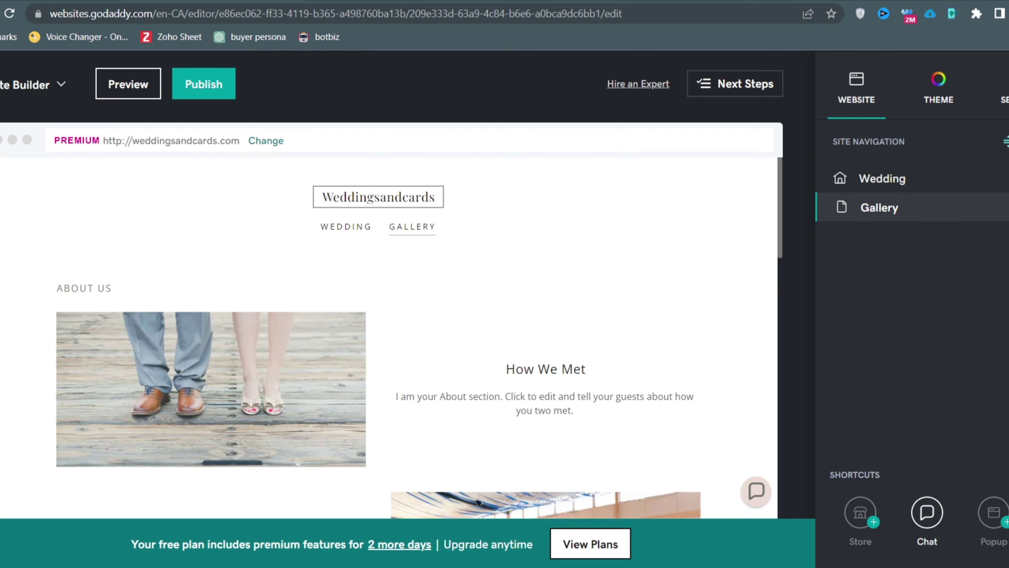
left_click(1004, 207)
left_click(857, 275)
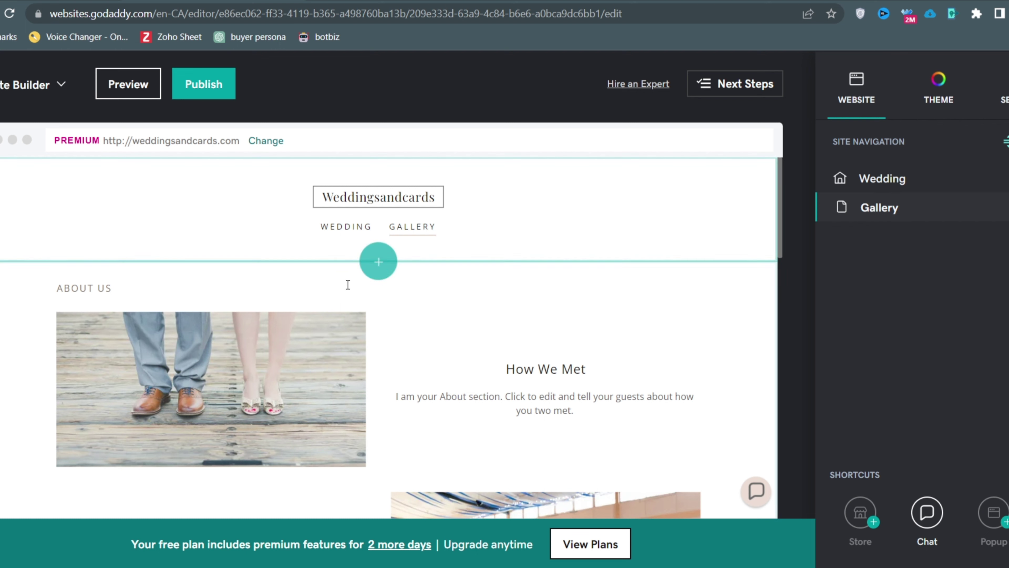
left_click(98, 284)
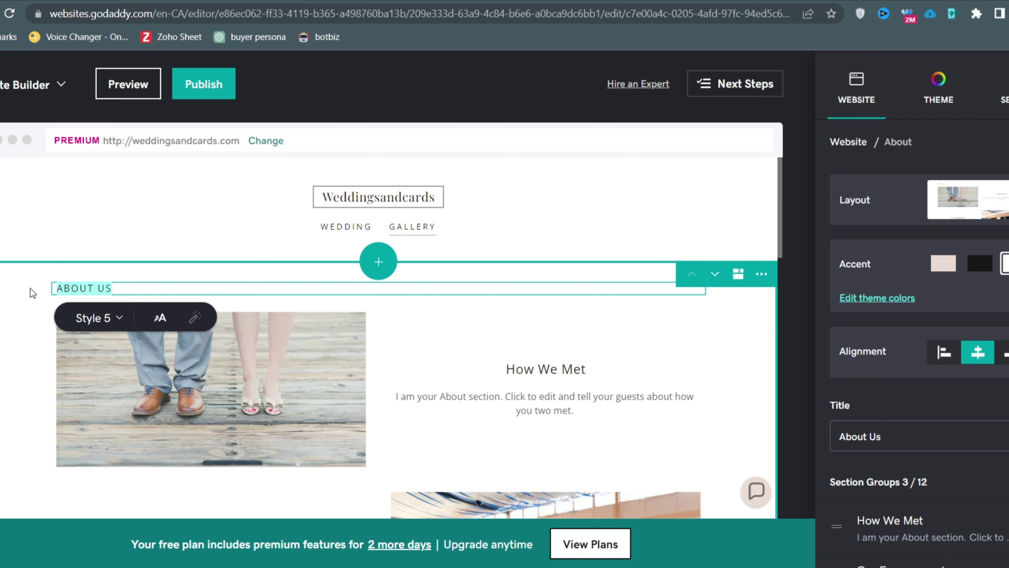
- Look over the section types that can be added above the About Us section
left_click(380, 266)
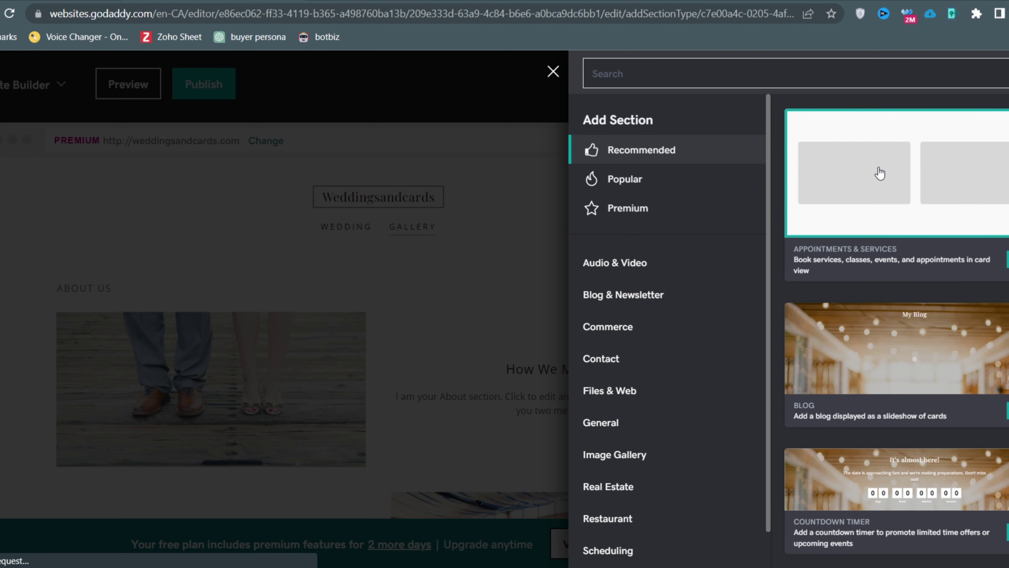
left_click(552, 72)
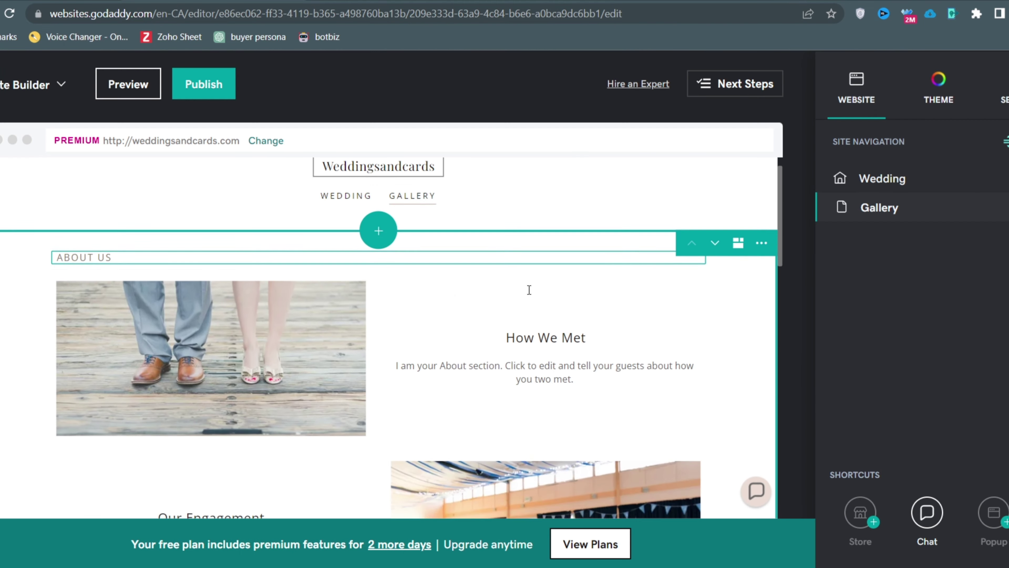
- Open the Our Engagement description for editing and select most of its placeholder text
scroll(529, 290, "down", 5)
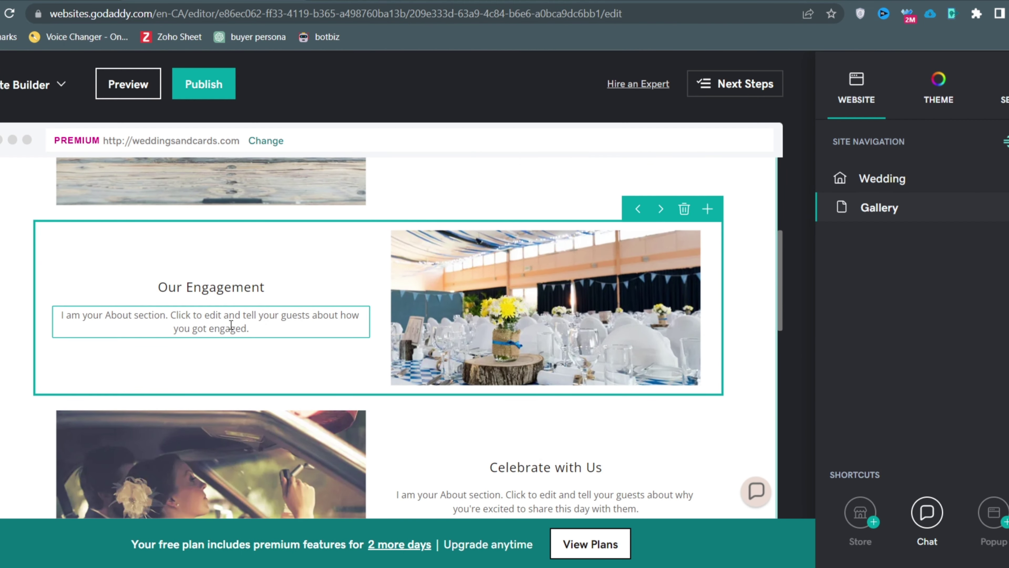
left_click(231, 325)
left_click_drag(249, 328, 69, 307)
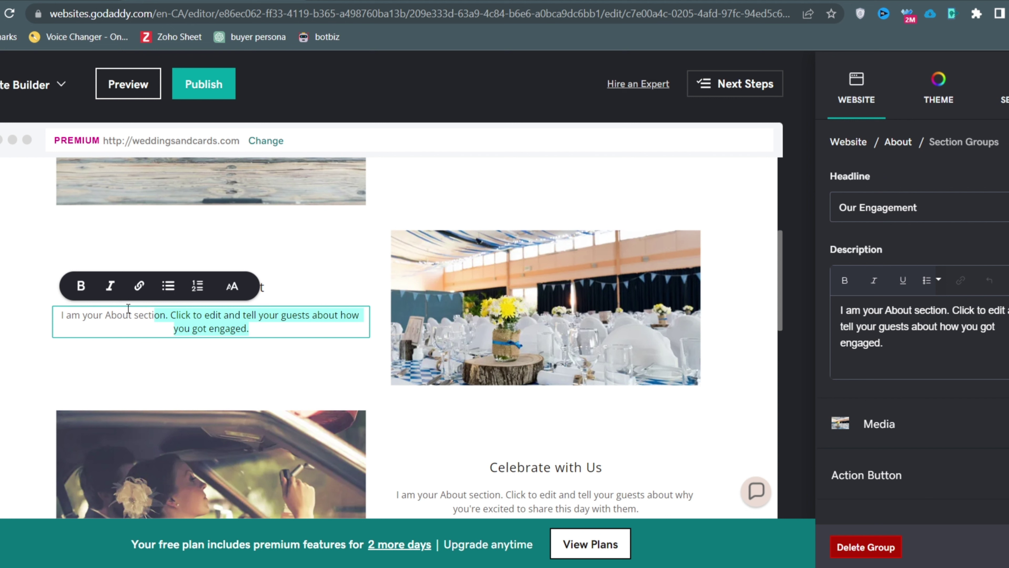
- Examine the Gallery page's About Us groups and photo gallery from the header to the footer
scroll(908, 357, "down", 1)
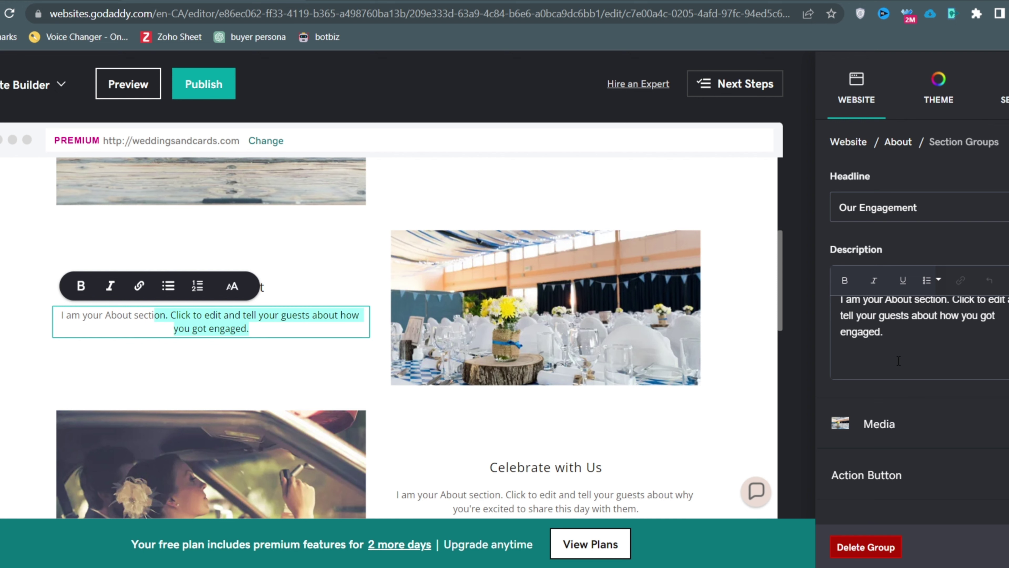
scroll(552, 322, "down", 10)
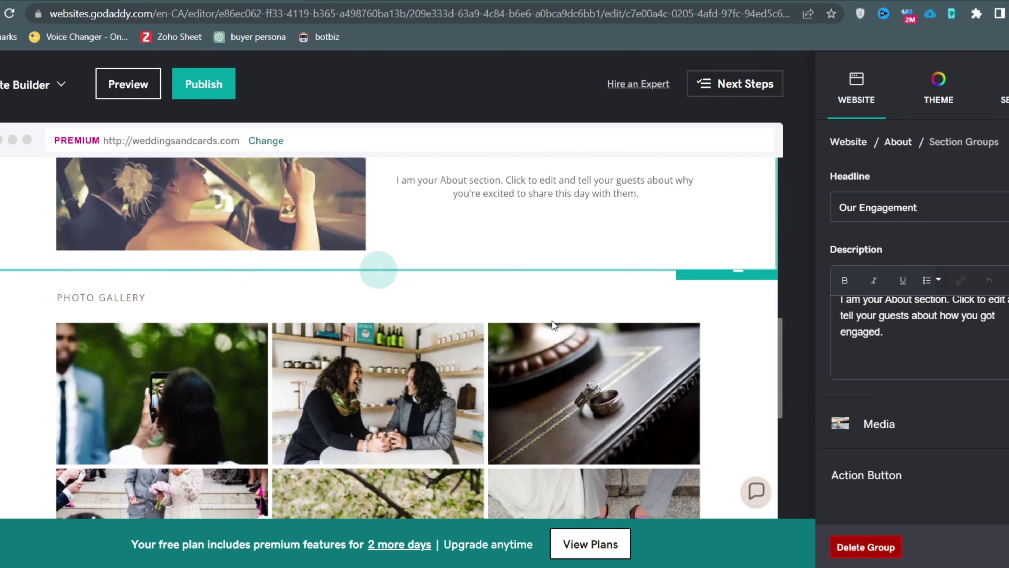
scroll(553, 326, "down", 5)
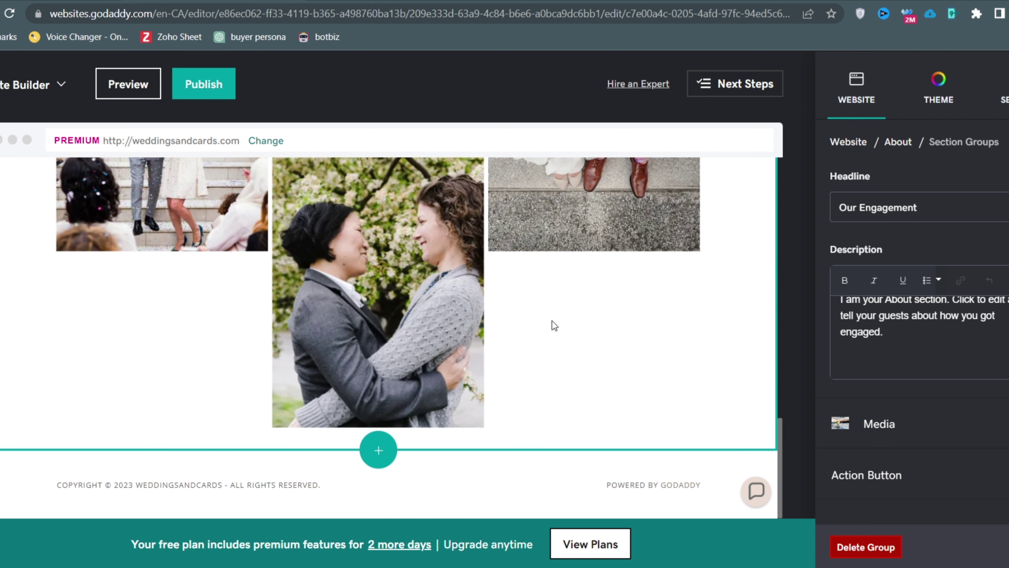
scroll(554, 325, "up", 5)
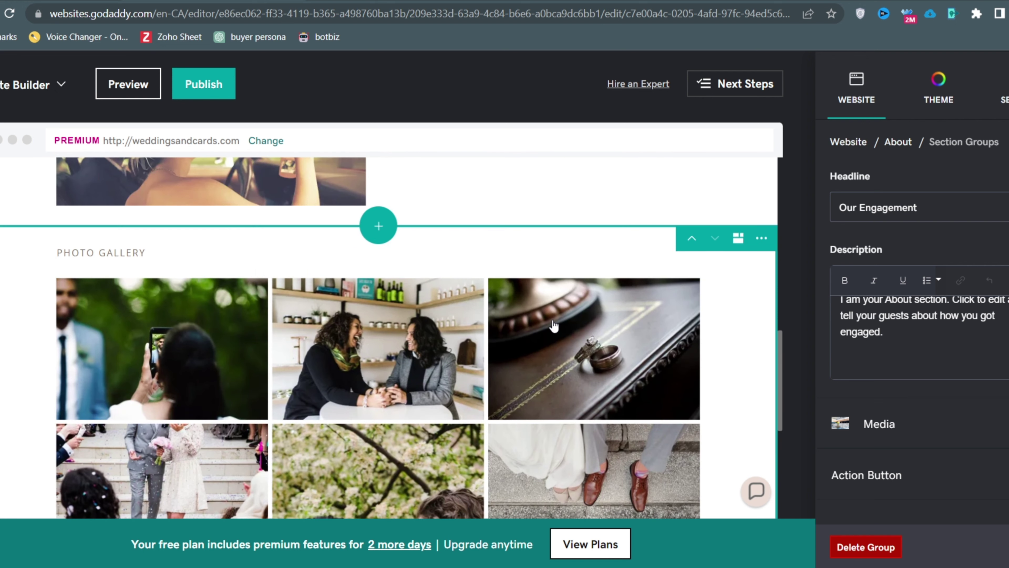
scroll(554, 325, "up", 5)
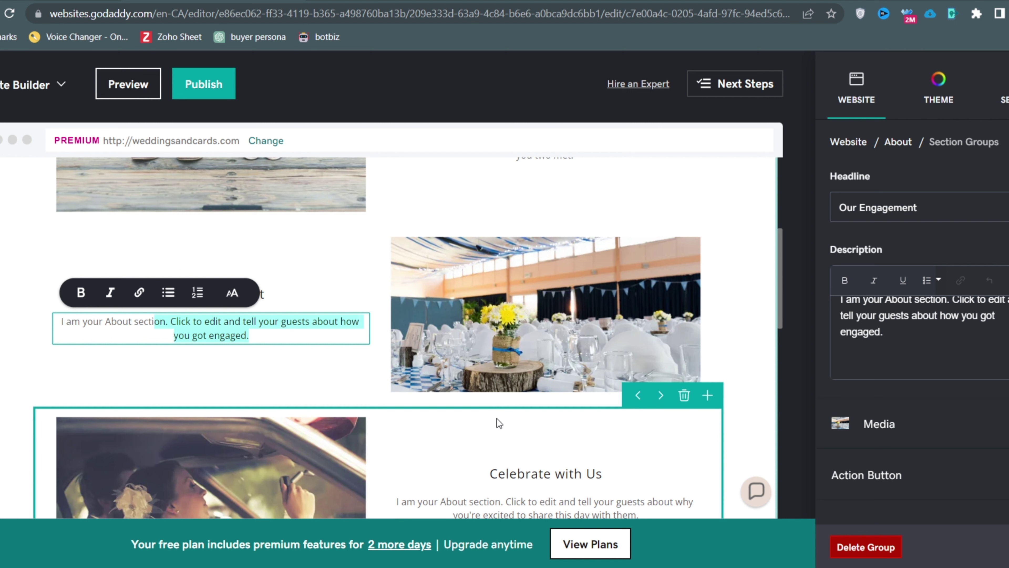
scroll(465, 401, "down", 8)
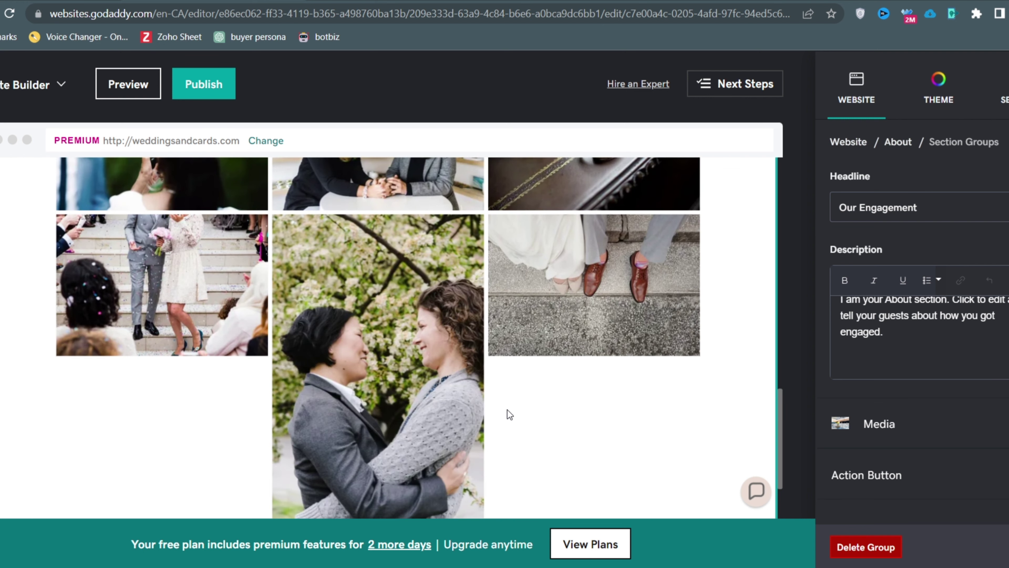
scroll(508, 410, "up", 12)
scroll(511, 408, "up", 4)
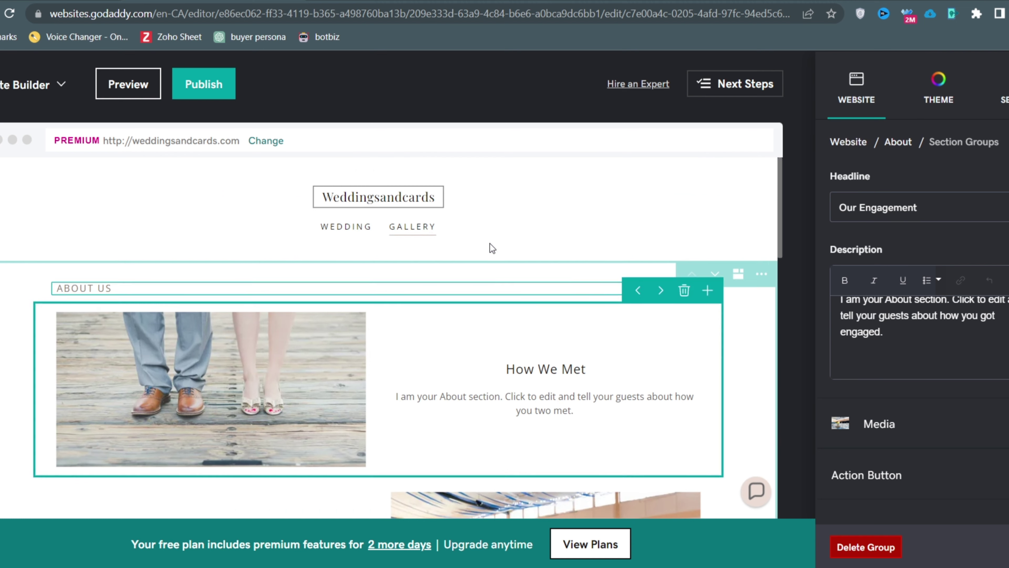